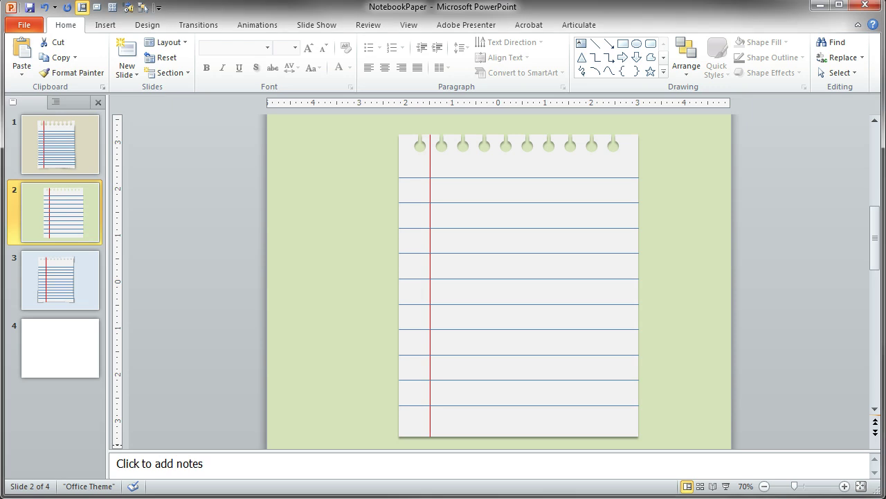
On slide 4, open the ribbon customization options and add a new custom group to the Home tab.
click(59, 345)
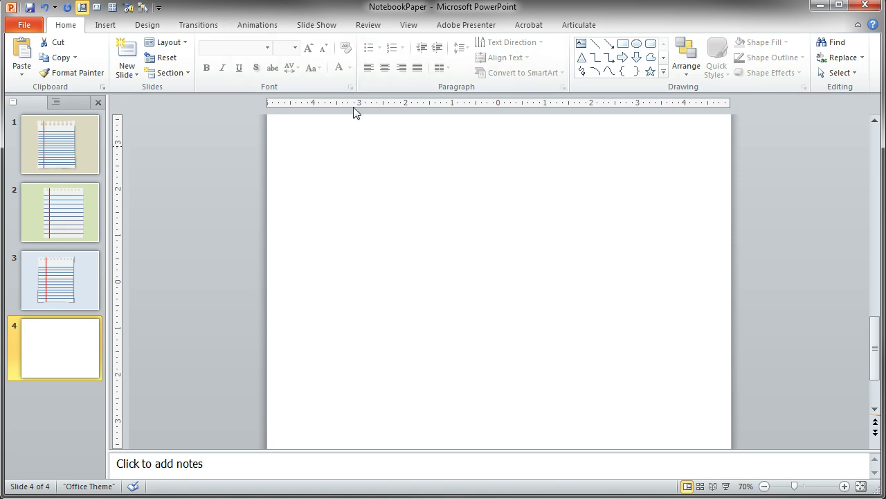
click(25, 25)
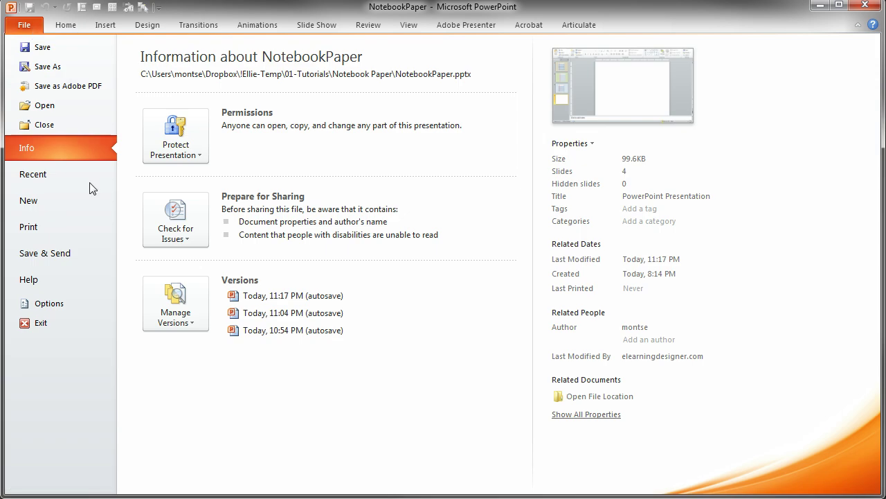
click(54, 303)
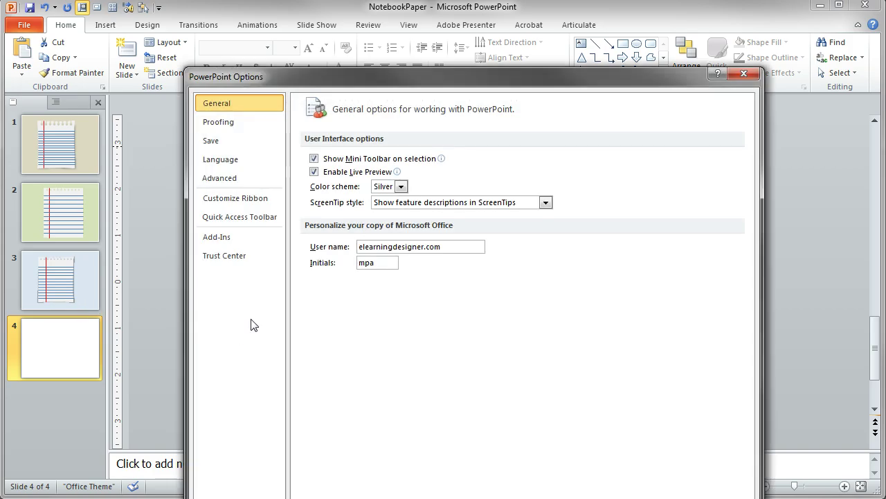
click(254, 203)
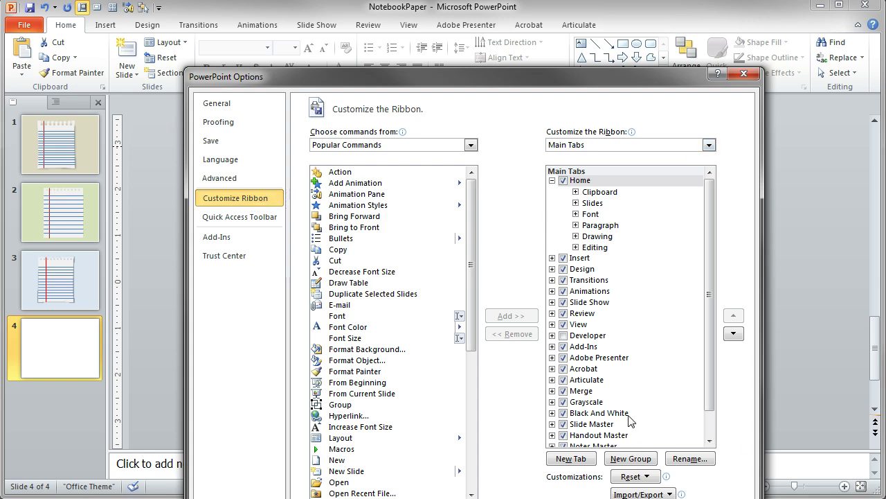
click(582, 181)
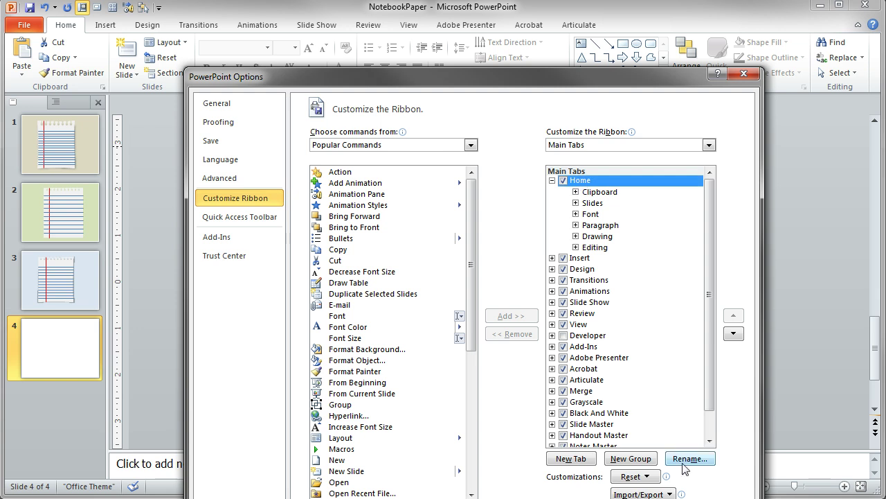
click(639, 462)
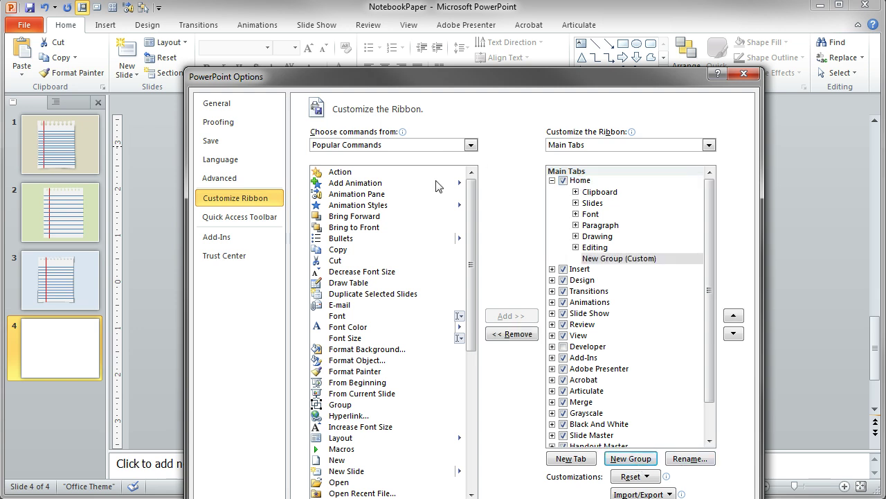
Add Combine Shapes from Commands Not in the Ribbon to the new group and apply the ribbon changes.
mouse_move(406, 135)
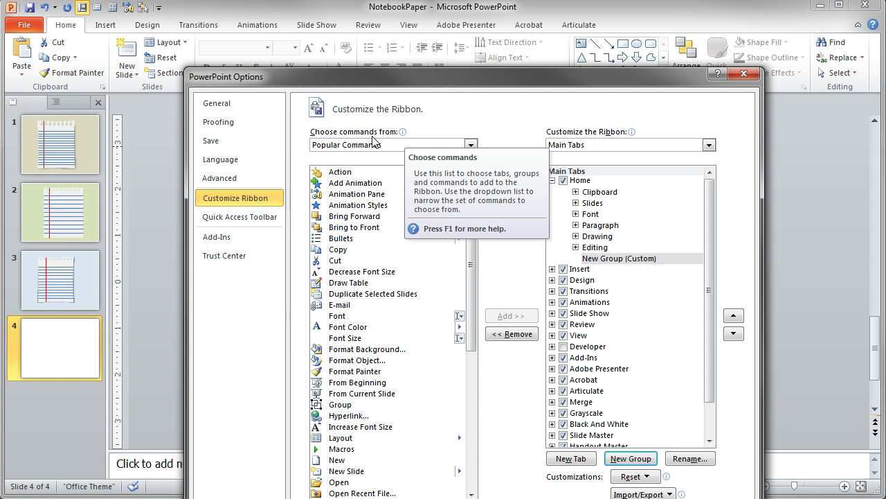
click(472, 144)
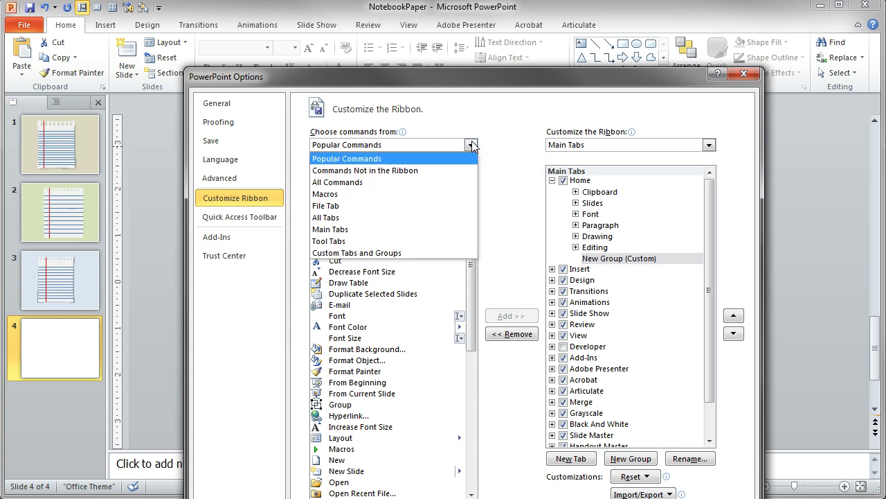
click(424, 173)
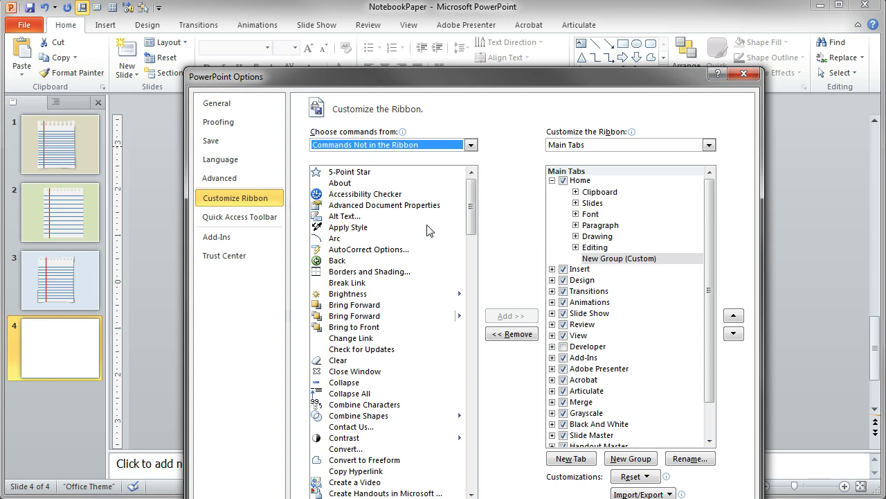
click(398, 417)
click(510, 316)
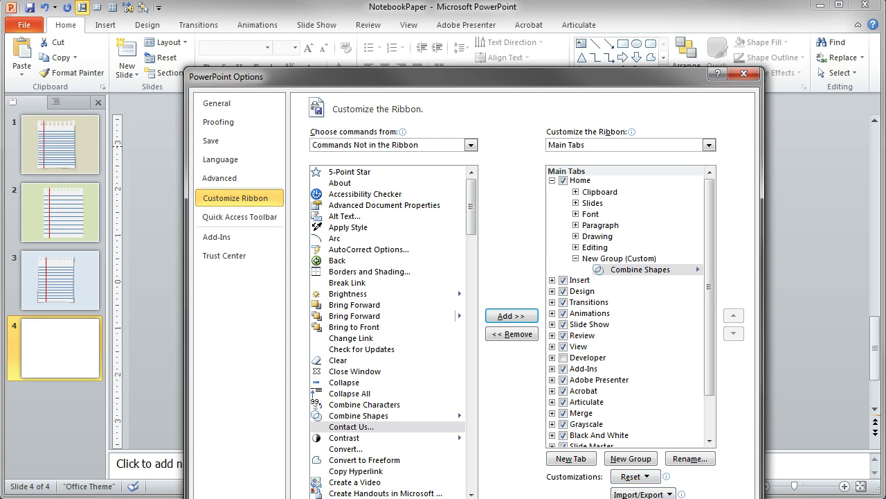
key(Return)
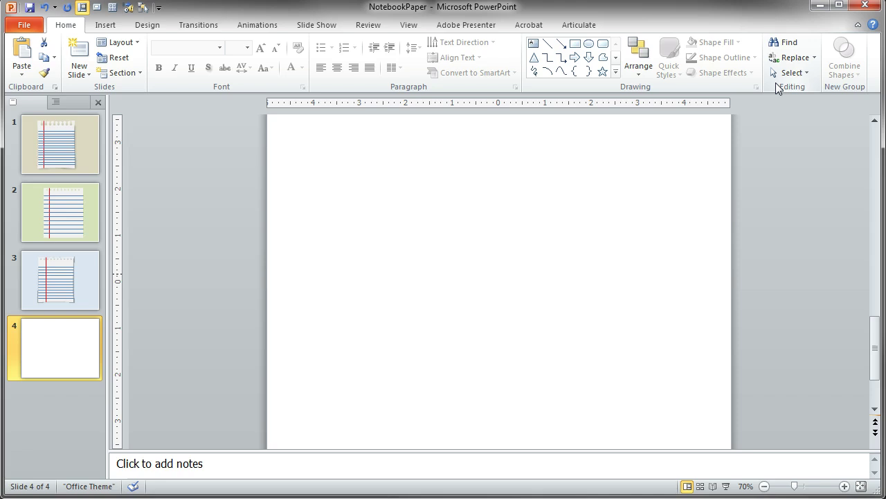
Draw a large upright rectangle for the paper sheet on the blank slide and position it fully within the slide.
click(575, 44)
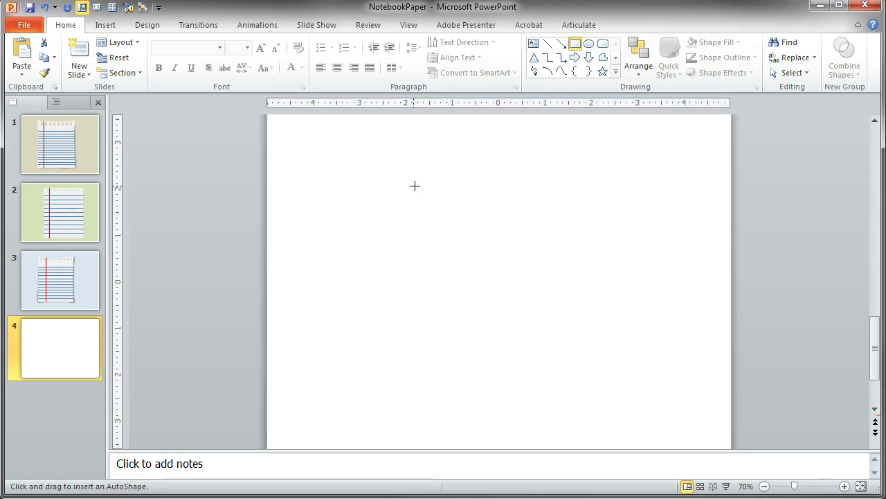
mouse_move(406, 170)
mouse_down()
mouse_move(460, 287)
mouse_move(473, 346)
mouse_move(544, 398)
mouse_move(634, 440)
mouse_up()
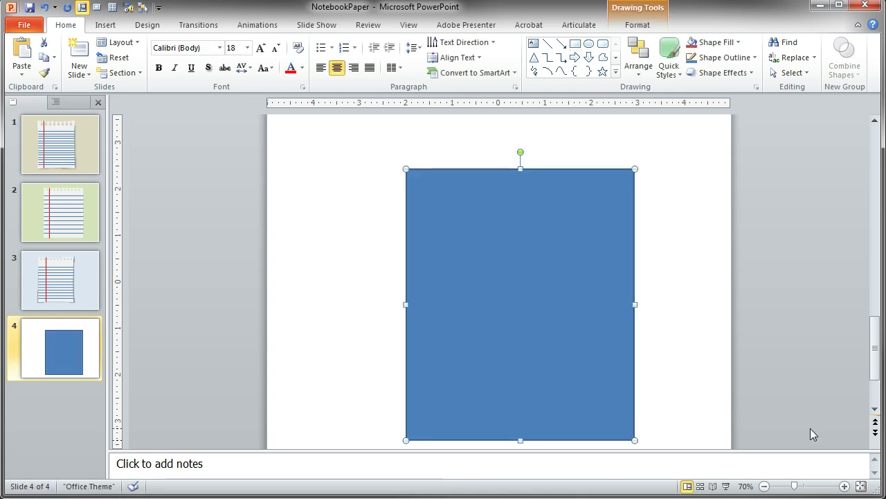
click(765, 486)
drag(532, 326, 529, 312)
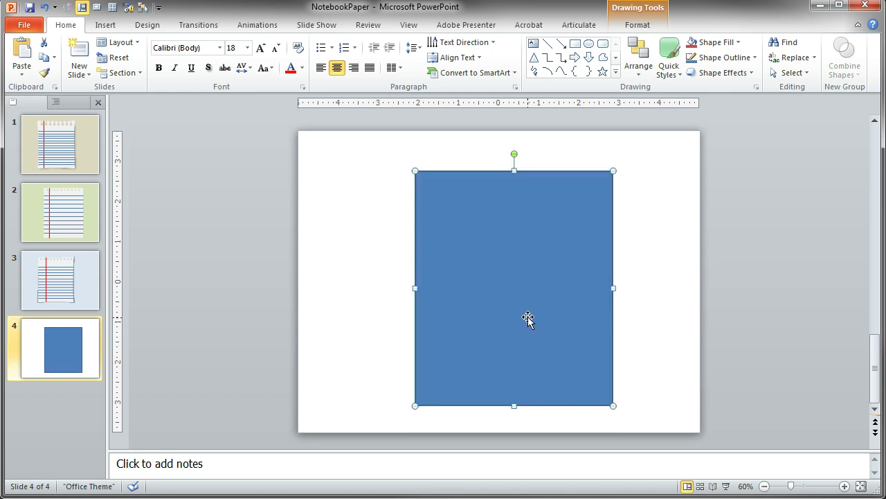
Format the large rectangle with a very light grey solid fill and no outline.
right_click(483, 251)
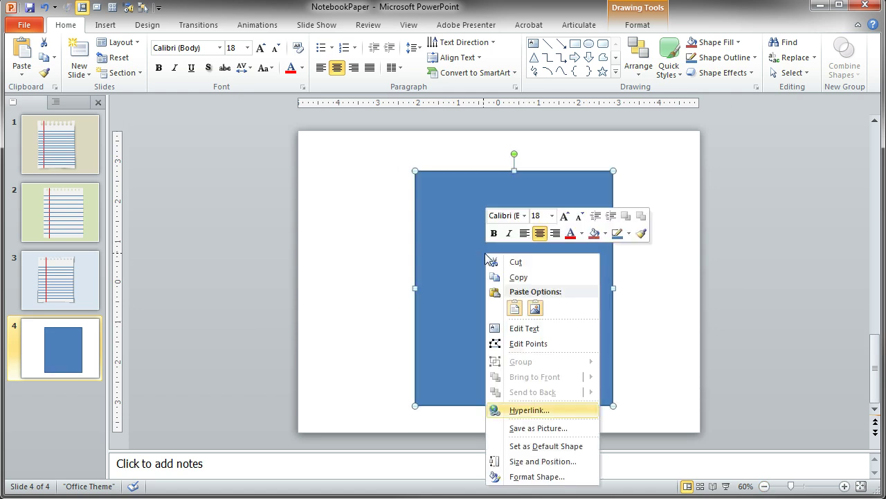
click(547, 477)
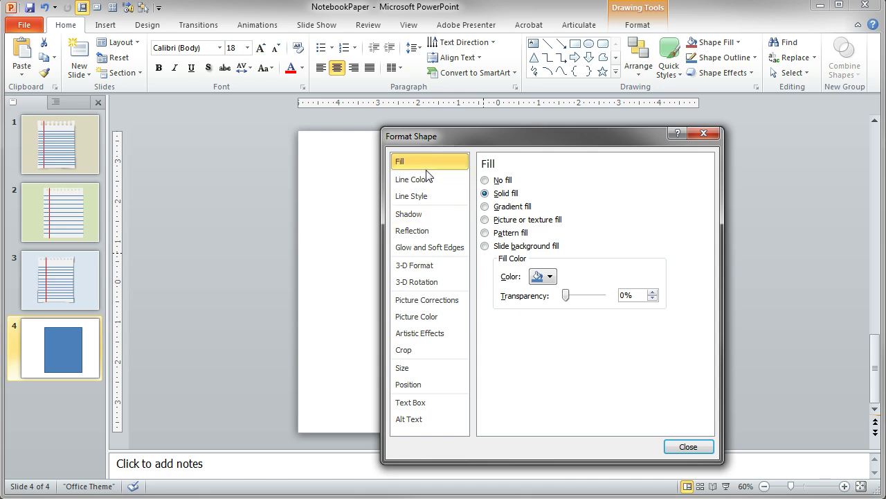
click(550, 278)
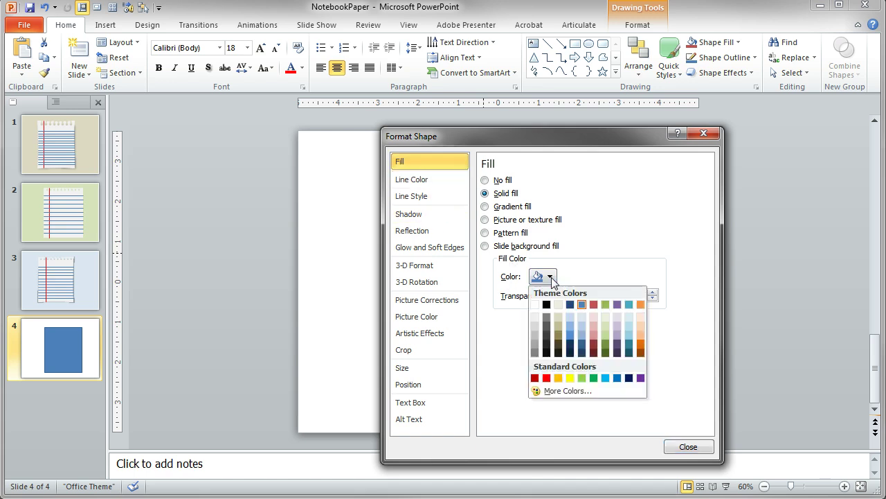
click(536, 317)
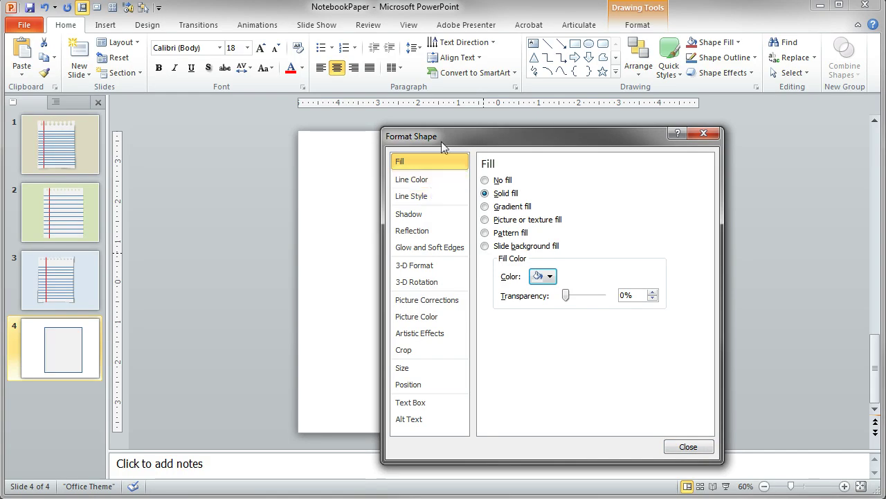
mouse_move(424, 140)
mouse_down()
mouse_move(590, 145)
mouse_move(411, 138)
mouse_up()
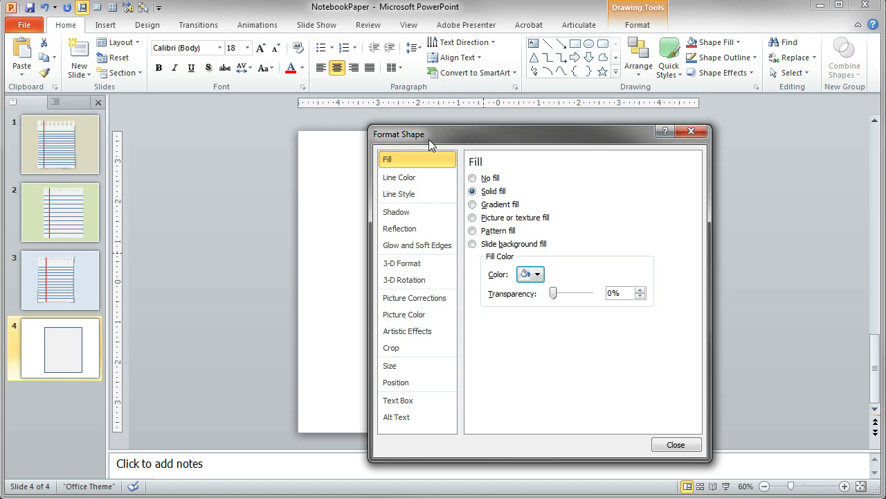
click(415, 179)
click(484, 180)
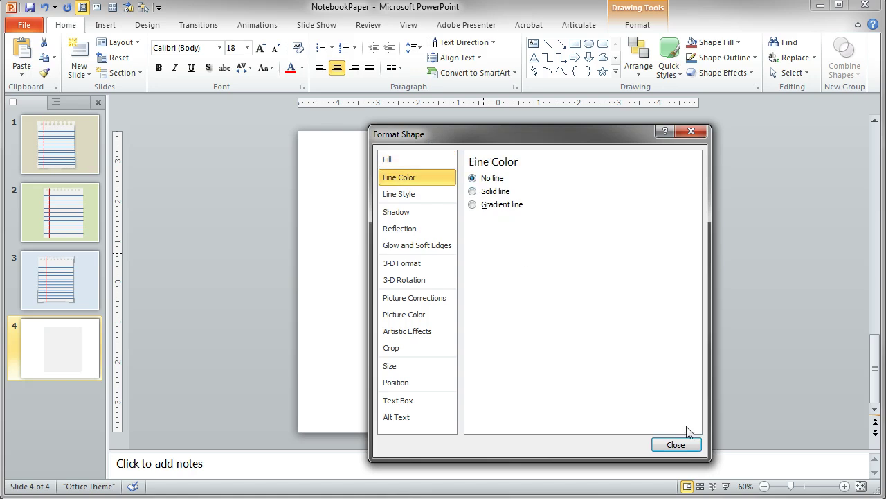
click(686, 445)
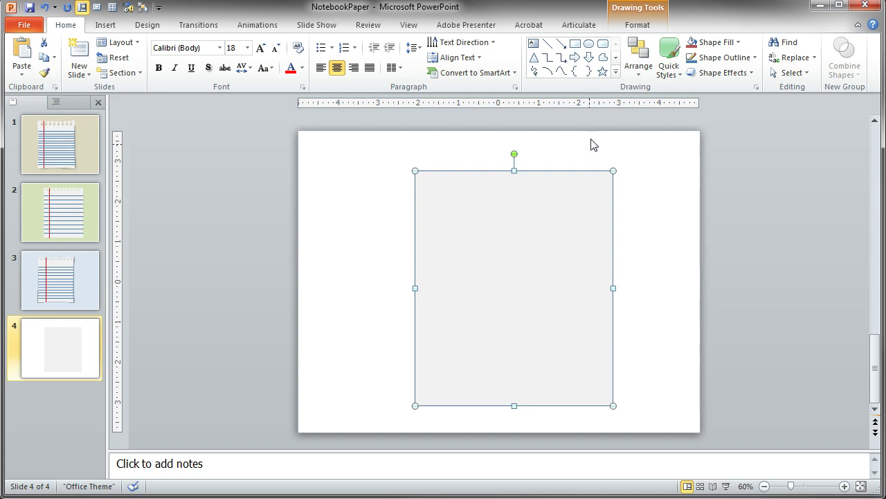
Draw a small circle beside the sheet and a narrow upright rectangle overlapping its upper edge, centred horizontally on the circle.
click(590, 44)
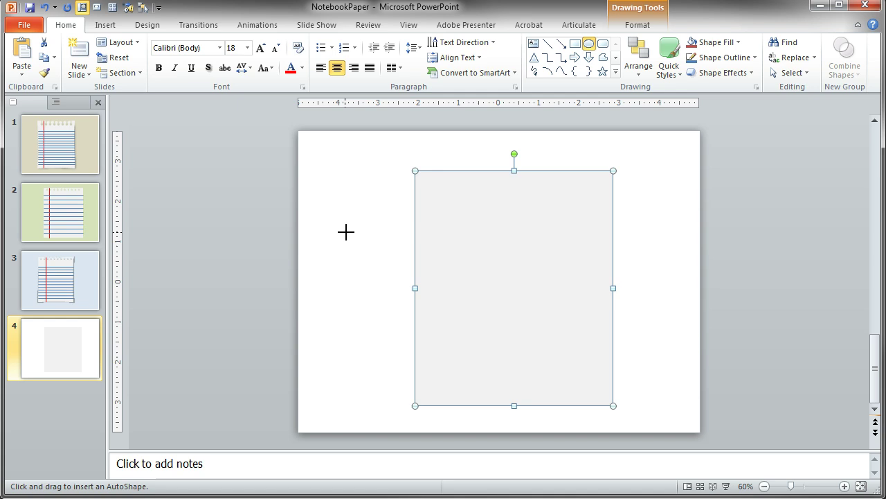
drag(346, 233, 363, 248)
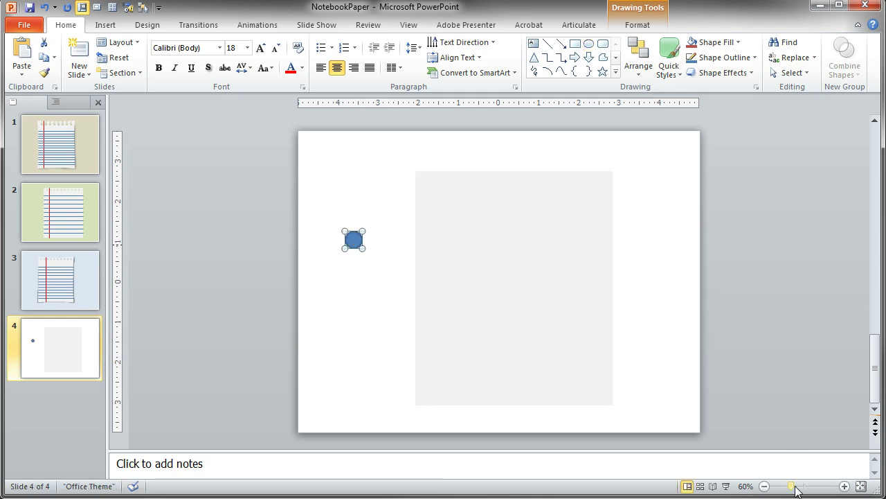
drag(791, 486, 820, 486)
click(580, 46)
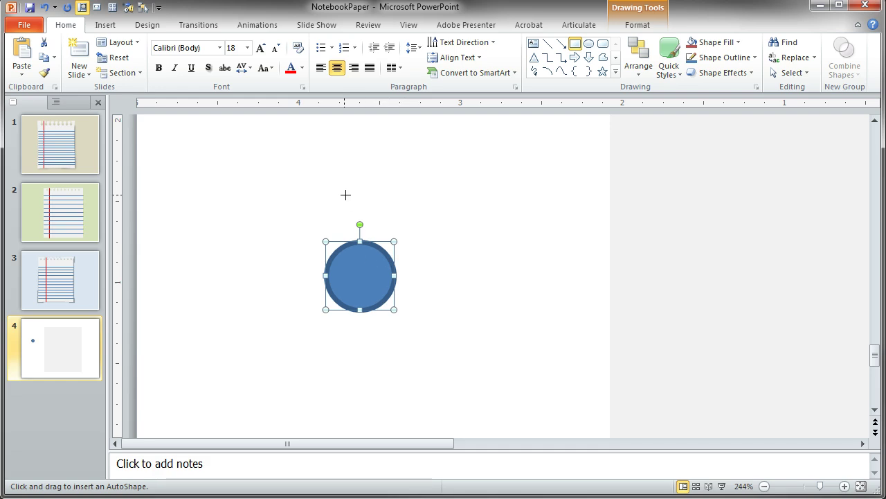
drag(338, 200, 355, 174)
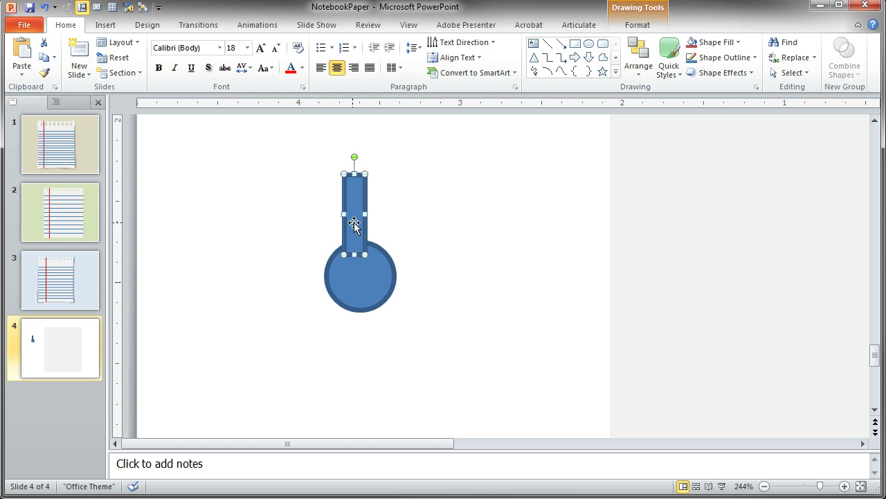
drag(352, 222, 364, 223)
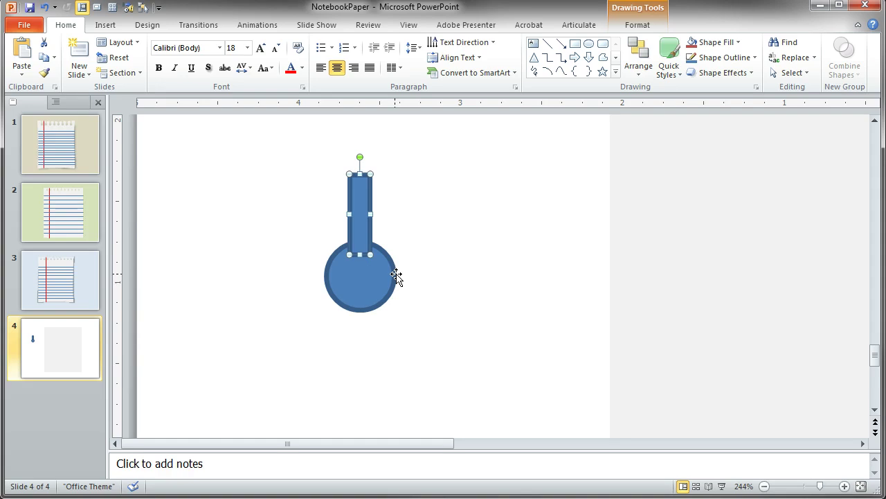
Remove the outline from both the circle and the narrow rectangle.
shift+click(362, 297)
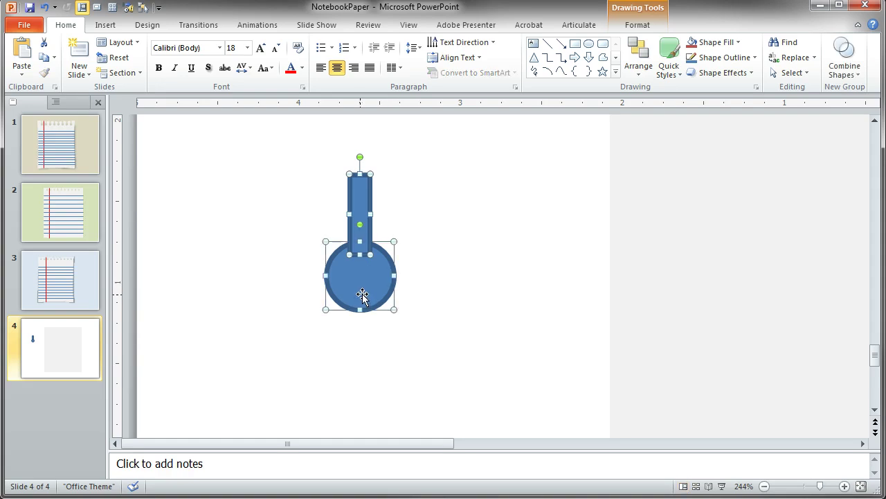
right_click(351, 275)
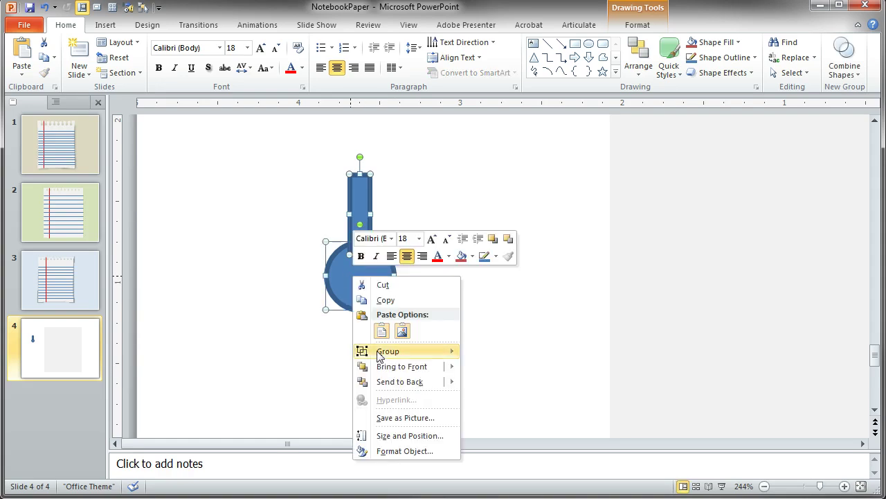
click(397, 451)
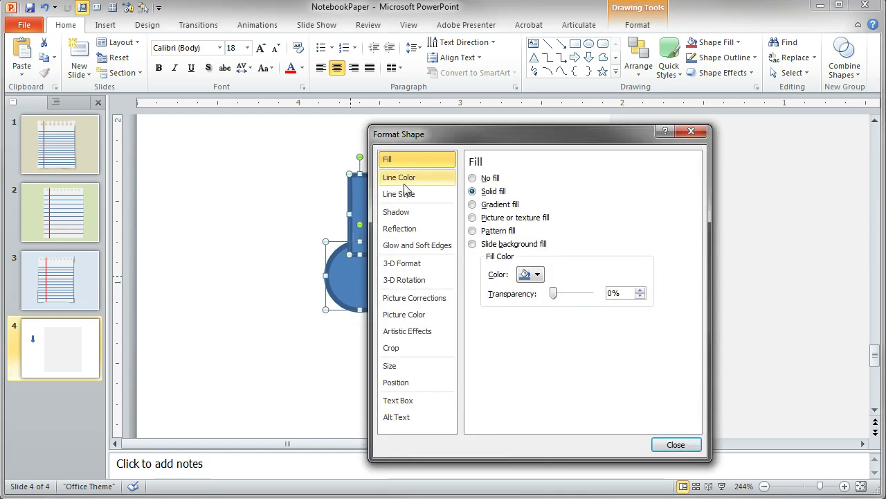
click(403, 179)
click(473, 178)
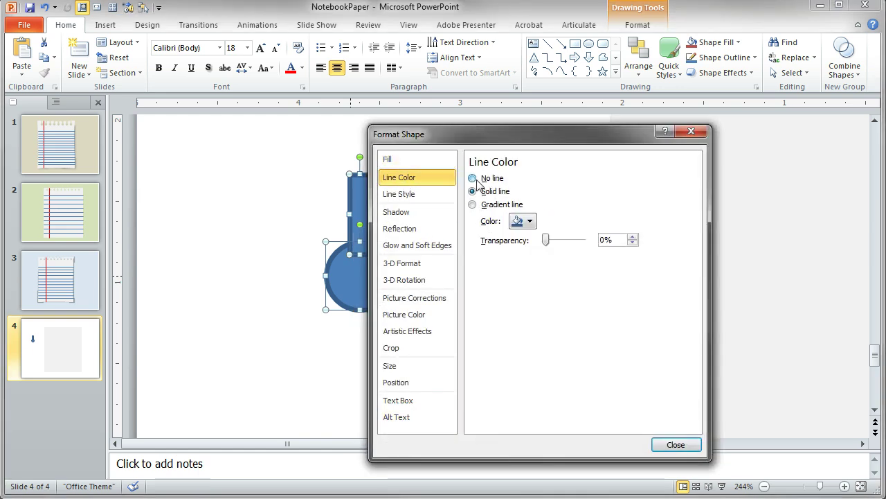
click(672, 445)
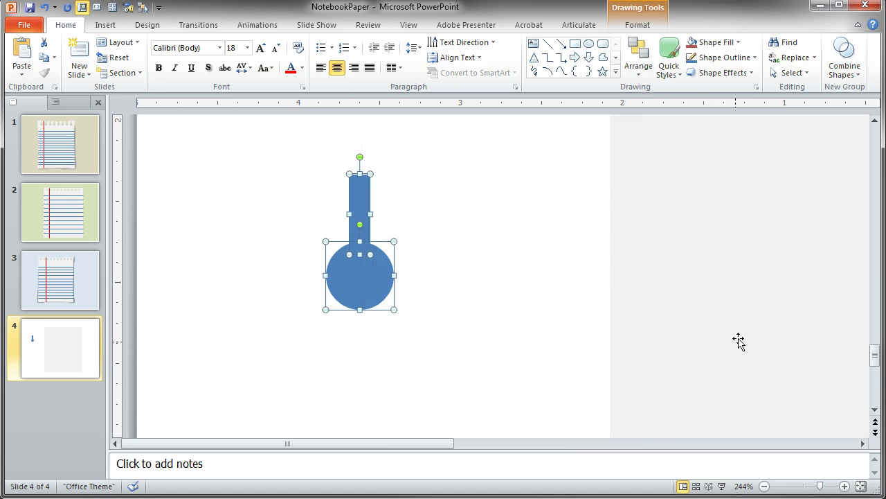
Merge the circle and narrow rectangle with Shape Union and place the result over the sheet's upper edge near its left corner.
click(857, 74)
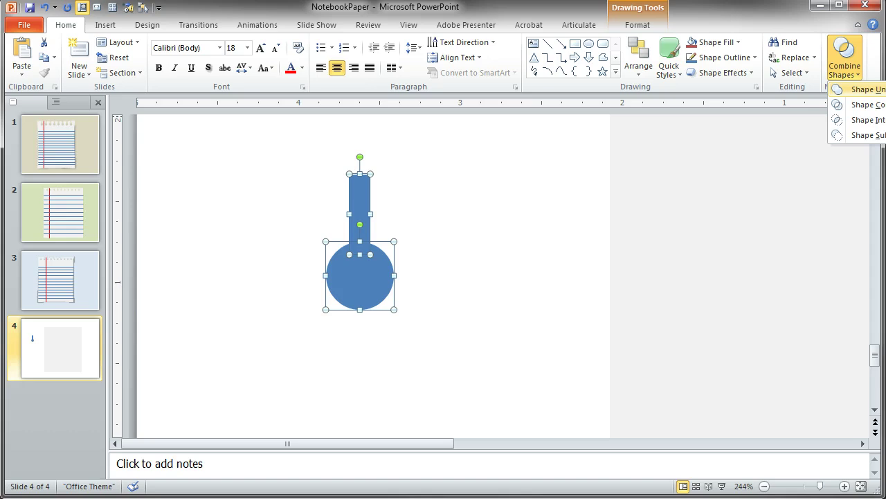
click(862, 87)
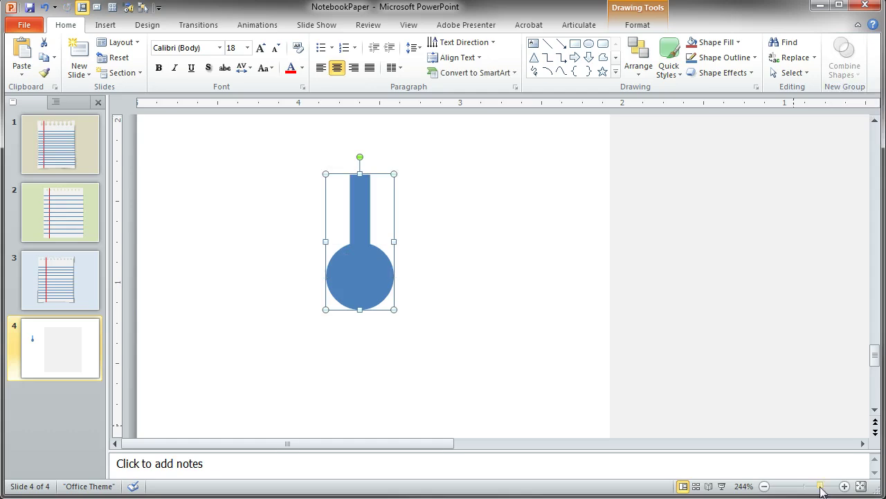
drag(822, 490, 791, 489)
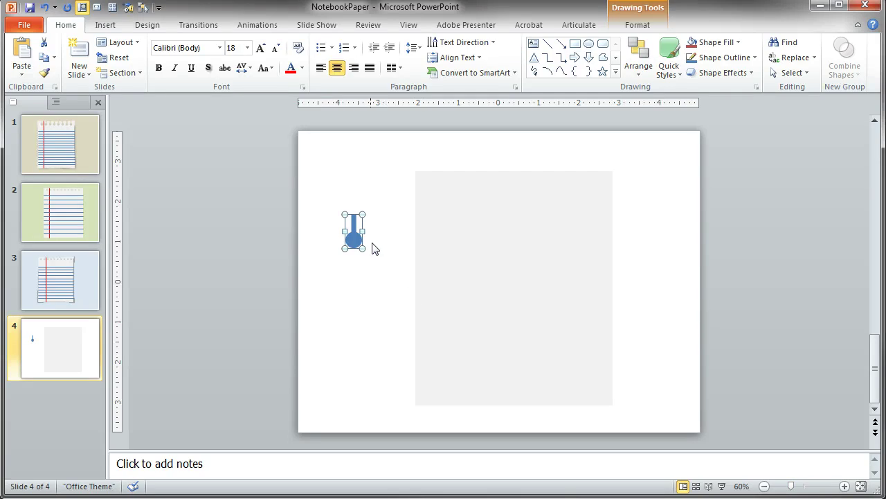
drag(356, 235, 433, 185)
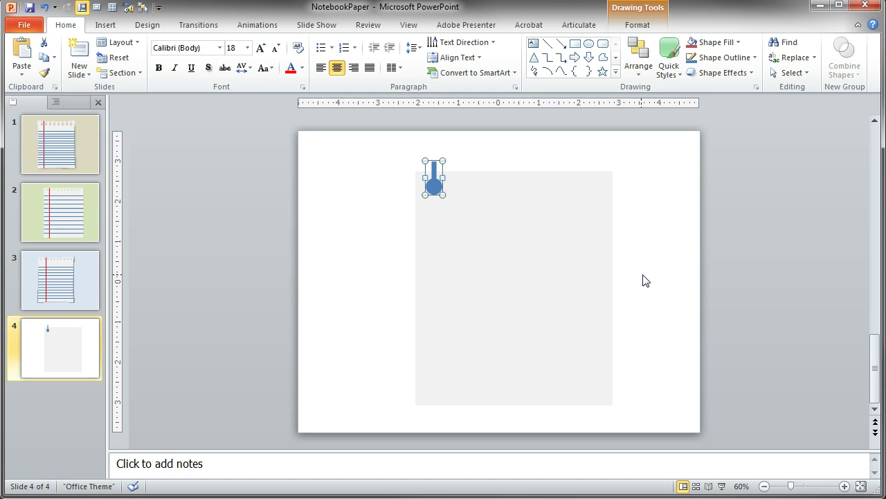
Duplicate the merged hole shape along the sheet's upper edge until there are eight, and align all eight by their bottoms.
drag(435, 184, 532, 187)
drag(531, 187, 590, 197)
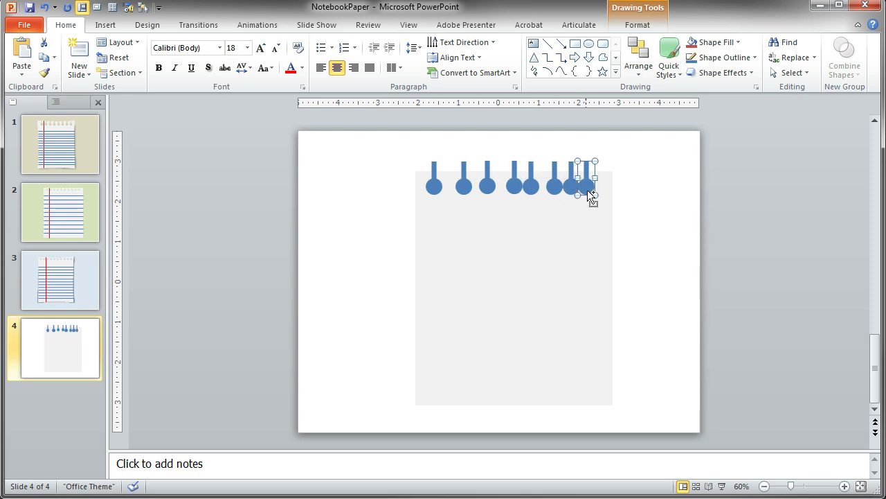
mouse_move(648, 192)
mouse_down()
mouse_move(501, 204)
mouse_move(388, 158)
mouse_move(389, 148)
mouse_move(627, 241)
mouse_up()
click(638, 65)
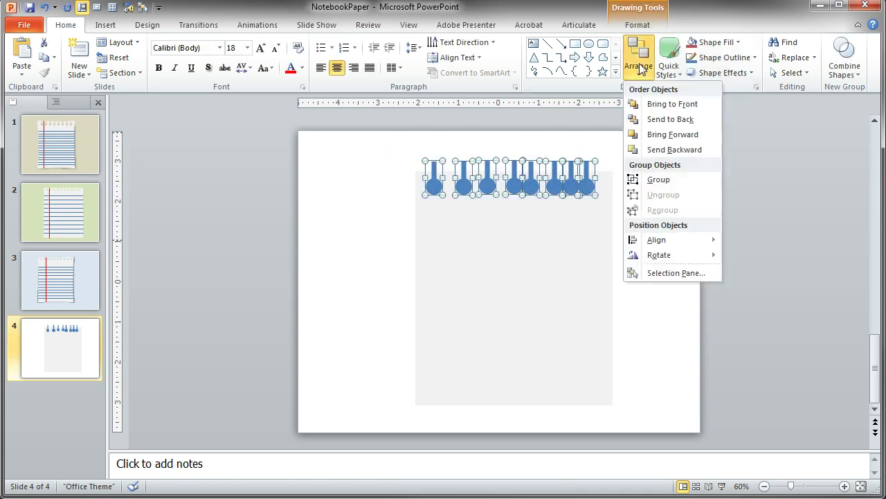
mouse_move(679, 240)
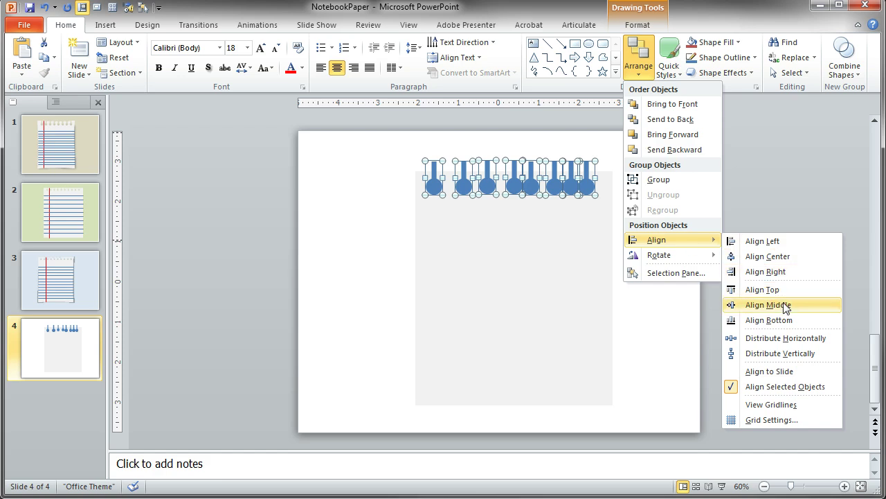
click(769, 320)
Distribute the eight hole shapes horizontally and nudge them right to centre the row on the sheet.
click(638, 66)
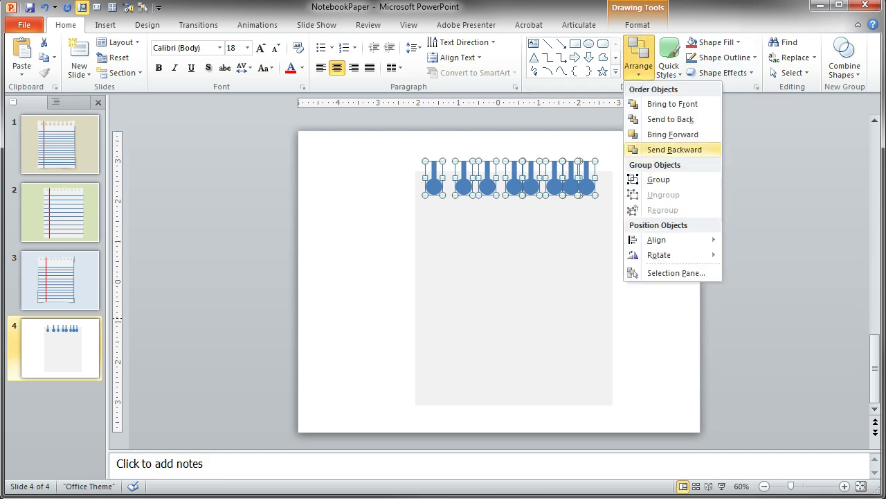
mouse_move(681, 241)
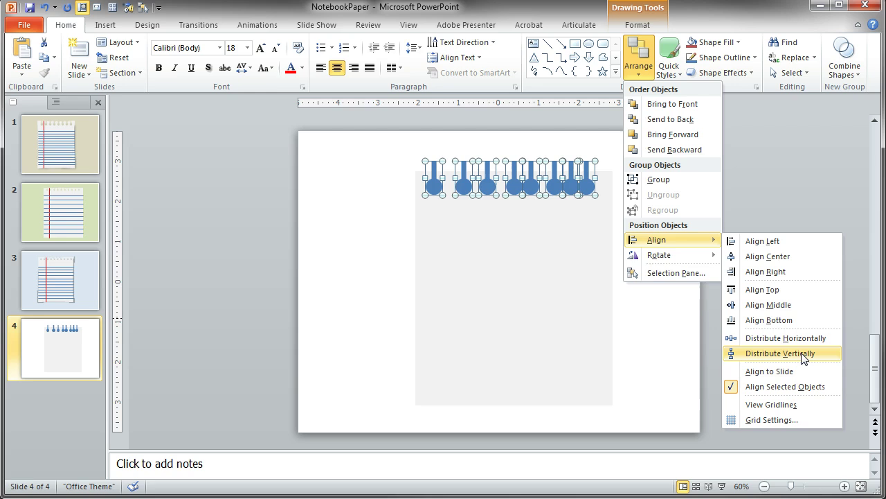
click(831, 340)
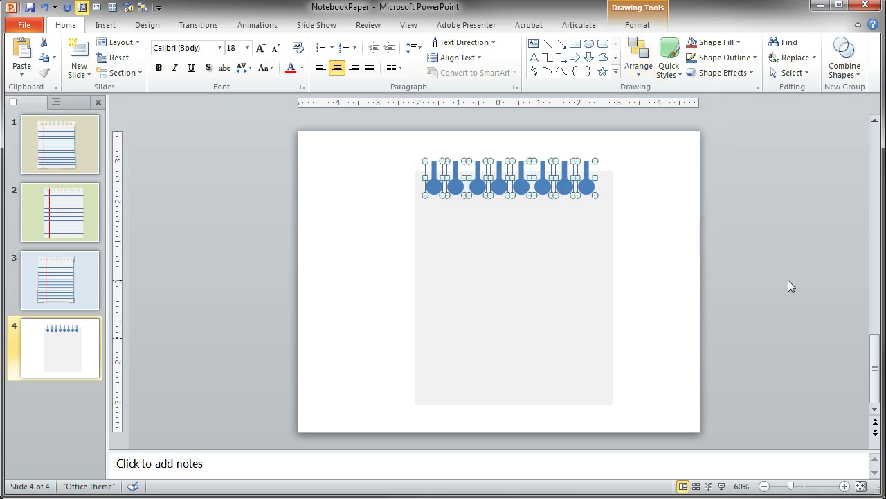
key(Right)
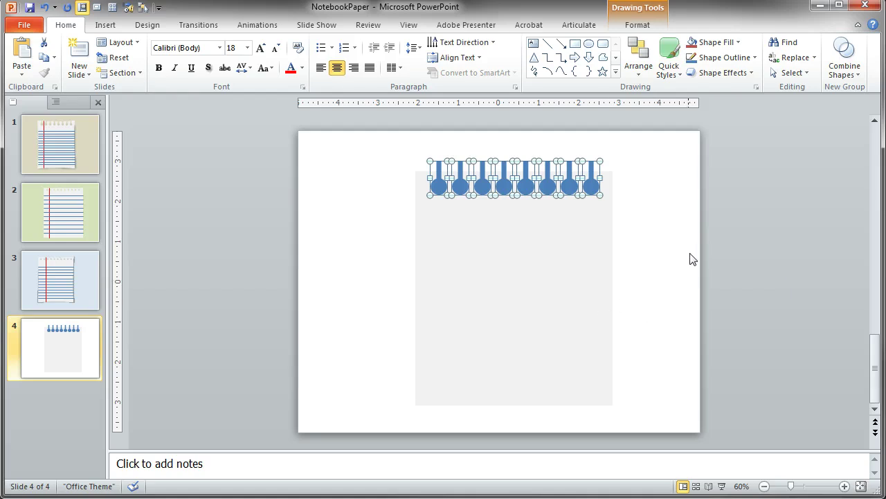
click(671, 268)
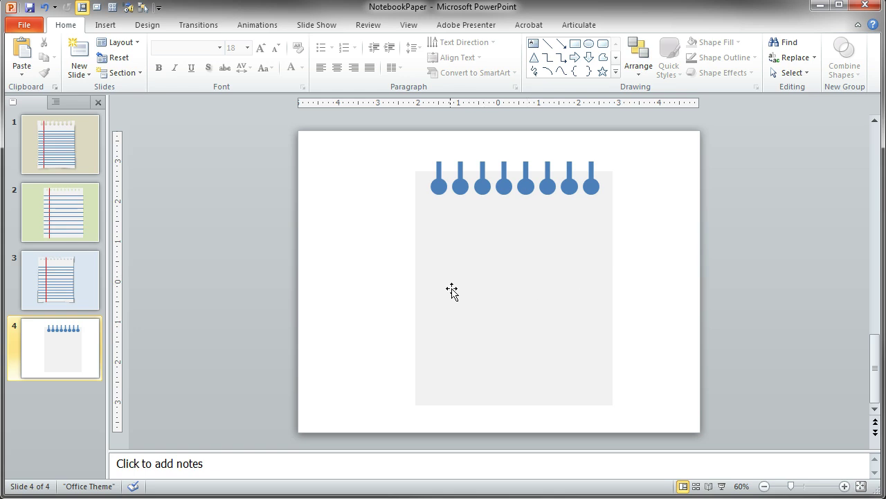
Cut the eight hole shapes out of the grey sheet with Shape Subtract.
click(450, 305)
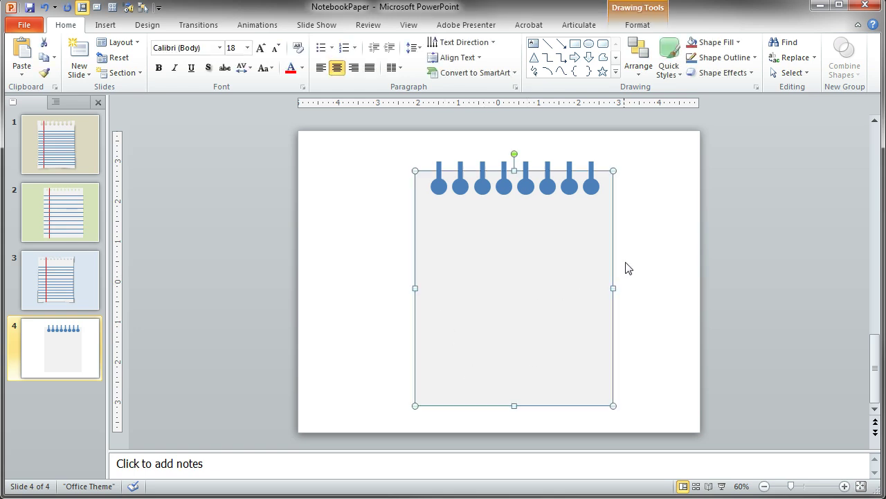
drag(660, 187, 615, 260)
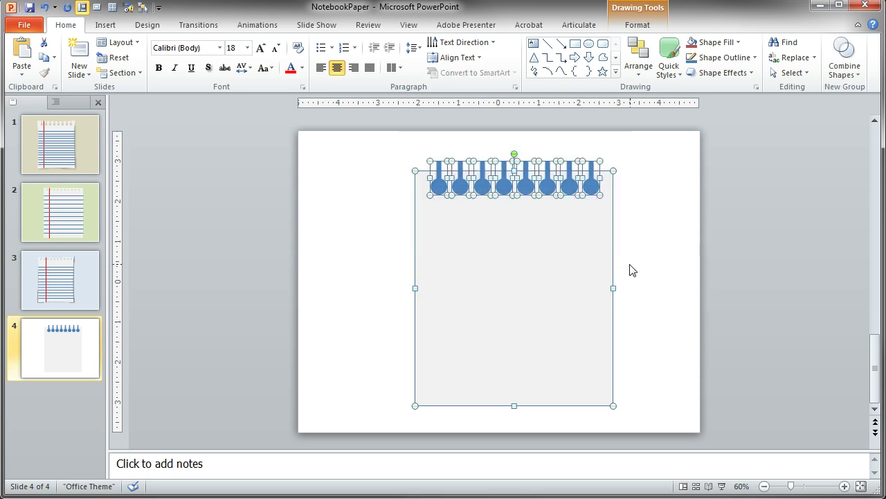
click(847, 68)
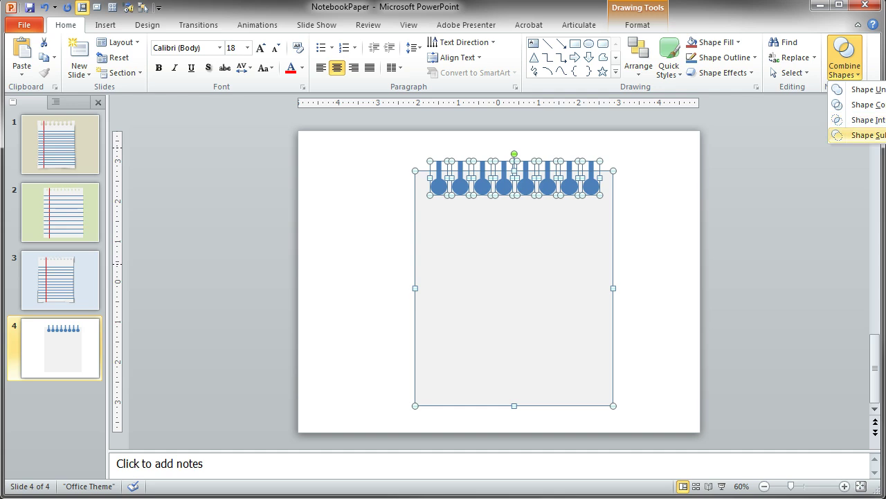
click(859, 135)
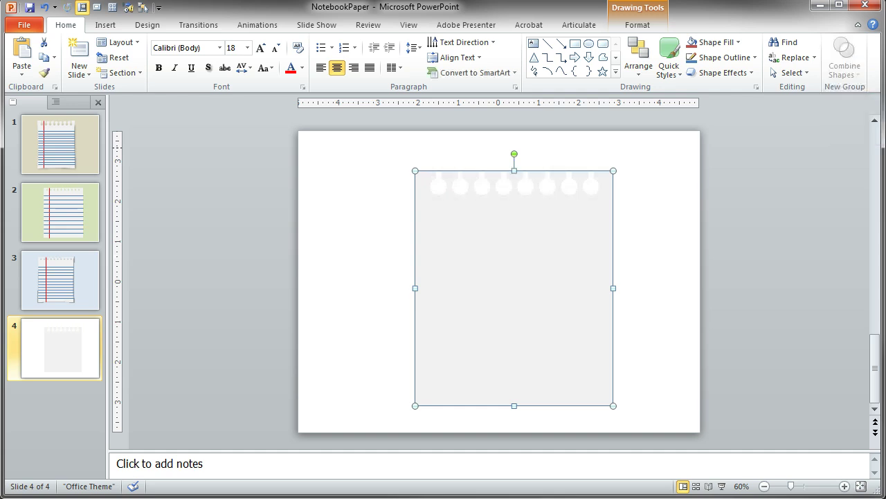
click(651, 285)
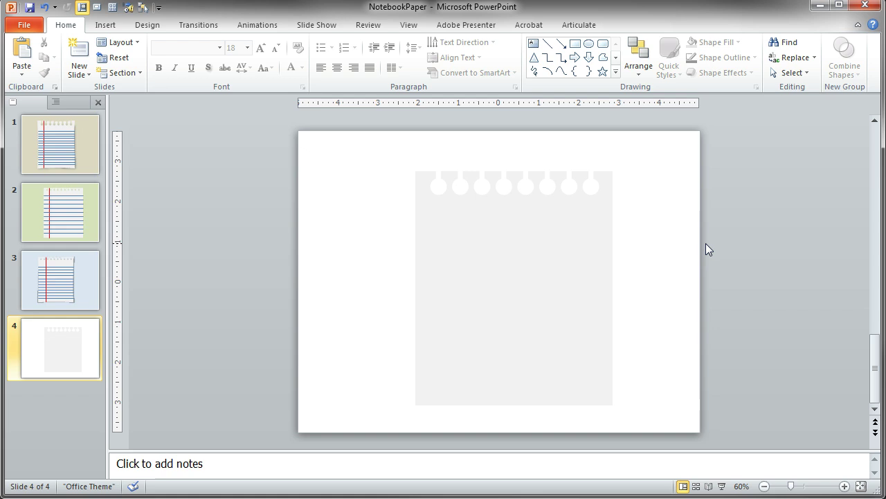
Draw a vertical line over the sheet's full height near its left edge and set its line colour to standard red.
click(547, 43)
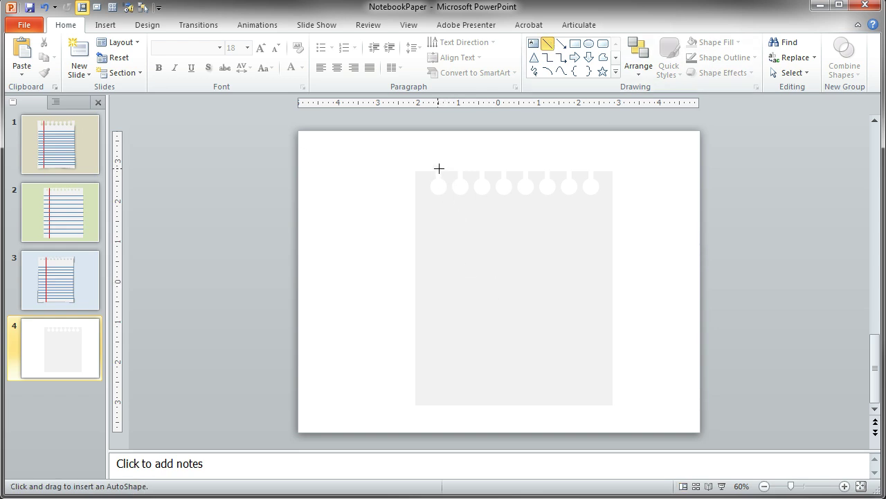
drag(446, 171, 471, 405)
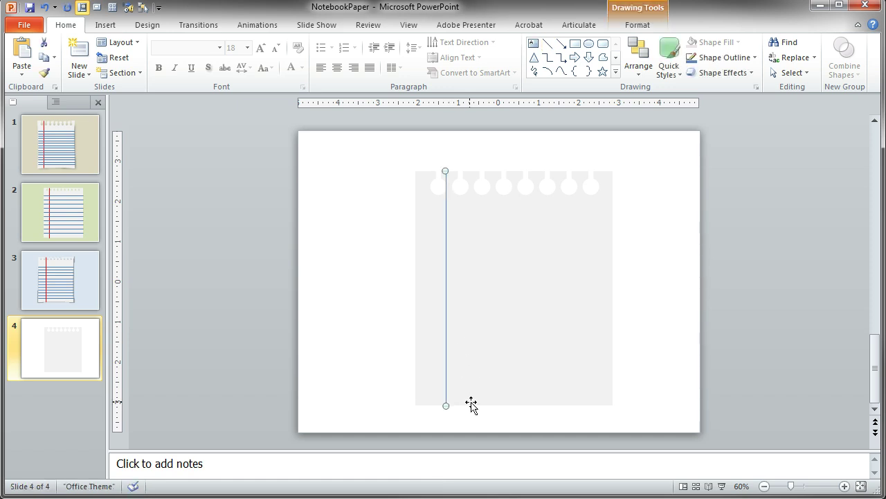
right_click(446, 307)
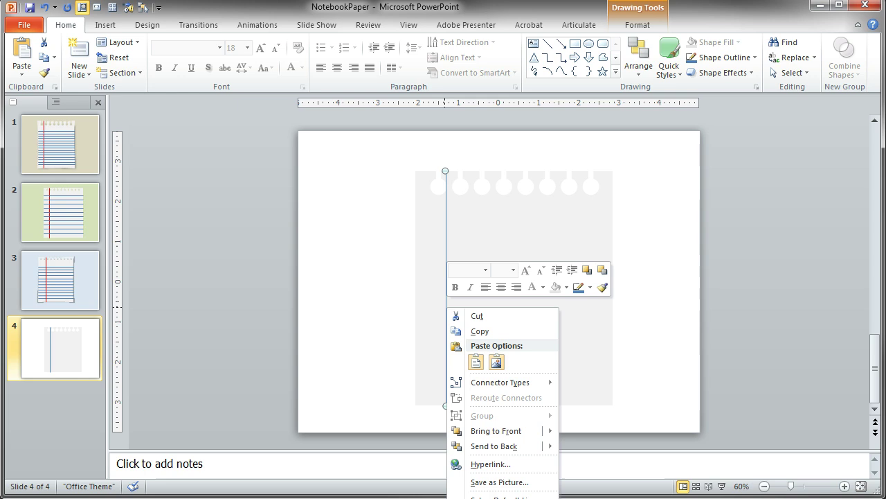
click(488, 493)
click(412, 183)
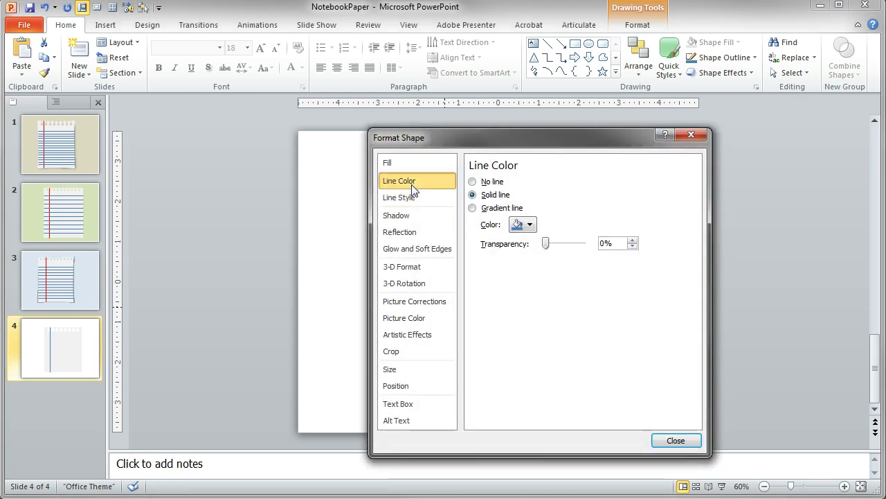
click(530, 225)
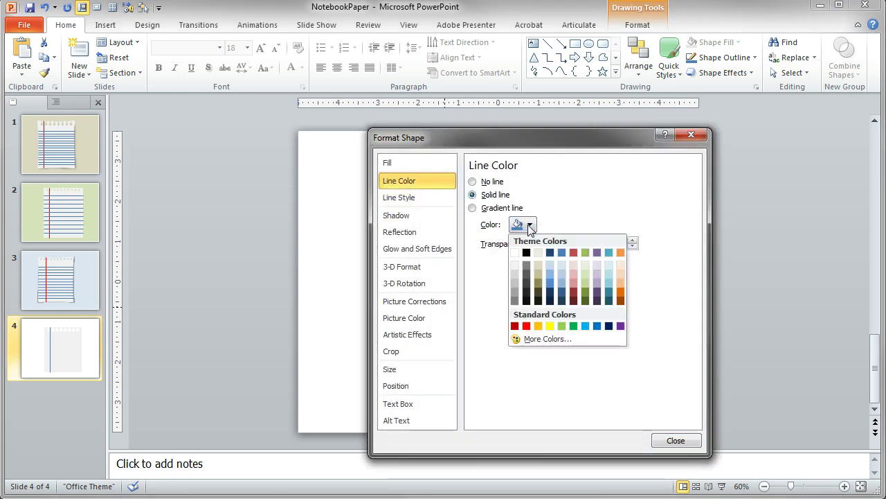
click(526, 325)
click(676, 442)
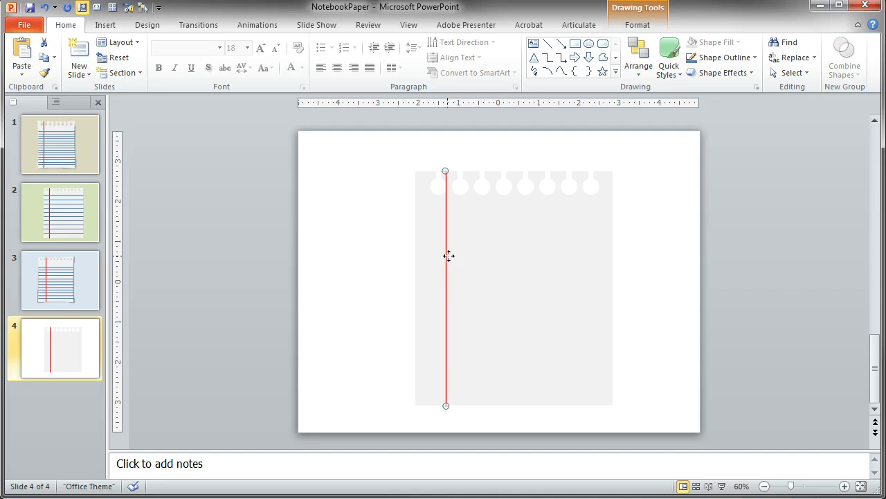
Duplicate the red margin line and nudge the copy to sit closely to the right of the original.
drag(451, 255, 453, 253)
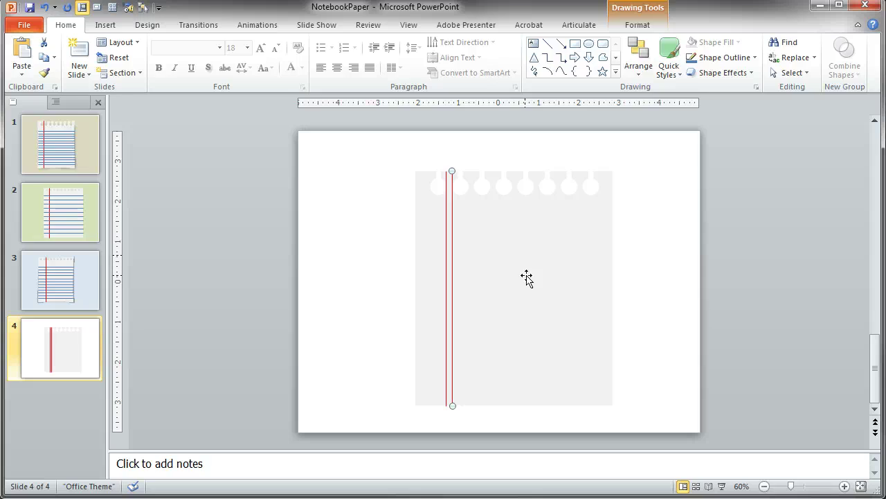
key(Left)
key(Left)
key(Right)
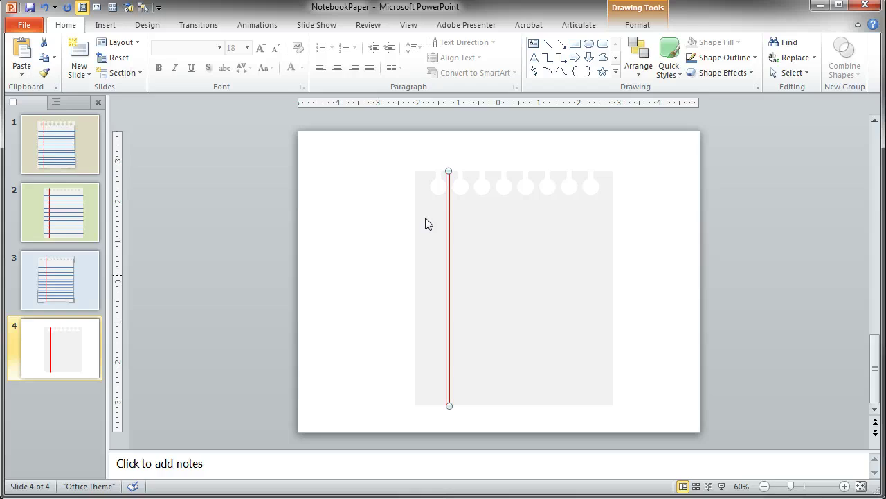
Draw a horizontal line across the sheet's full width below the holes and duplicate it down the page to make twelve lines.
click(548, 43)
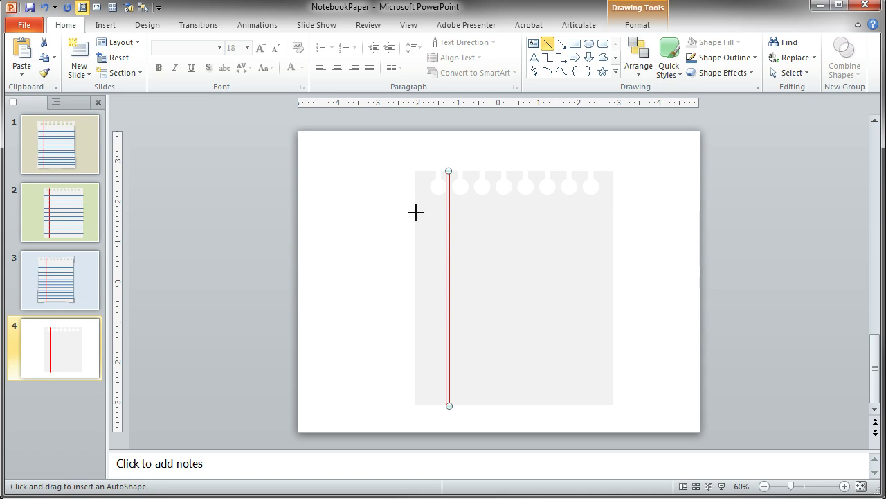
drag(415, 212, 609, 227)
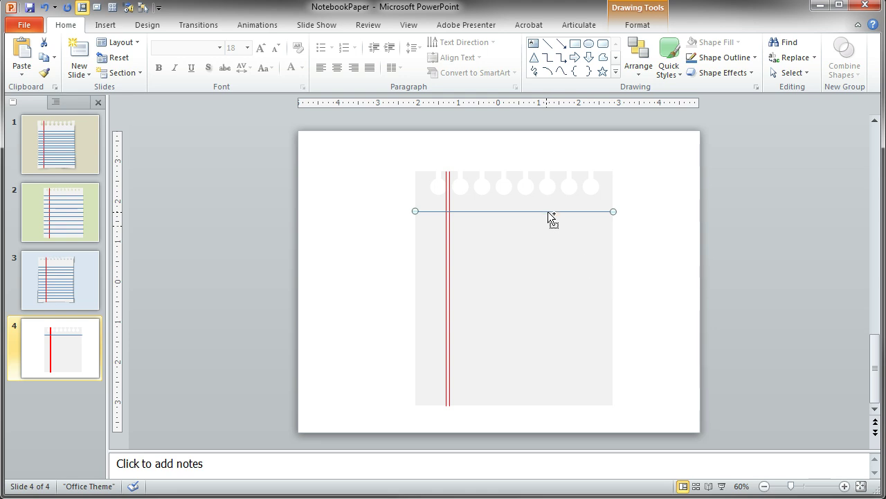
drag(548, 211, 538, 385)
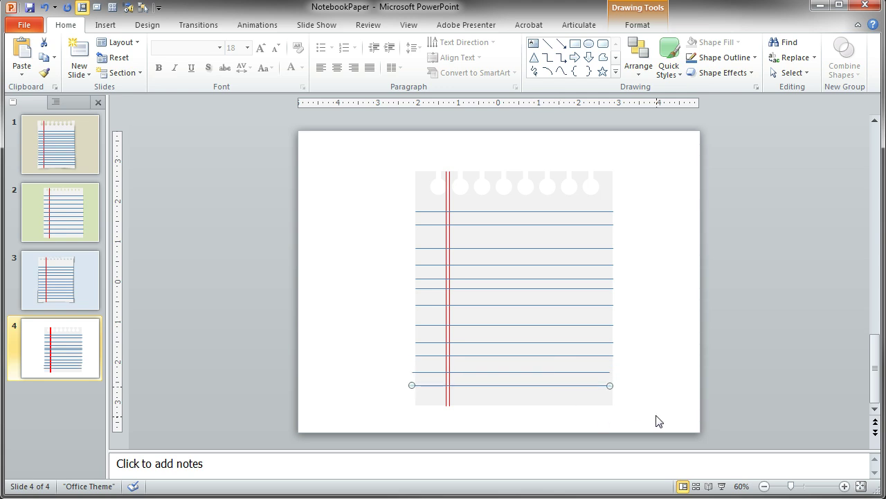
Select all twelve horizontal lines and align them left.
shift+click(543, 373)
shift+click(546, 355)
shift+click(547, 342)
shift+click(547, 325)
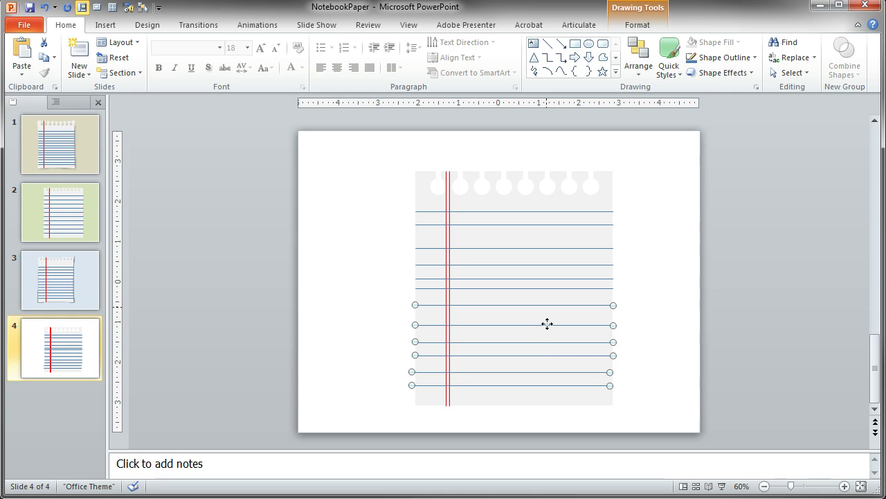
shift+click(548, 306)
shift+click(547, 288)
shift+click(547, 278)
shift+click(547, 264)
shift+click(547, 247)
shift+click(548, 224)
shift+click(548, 211)
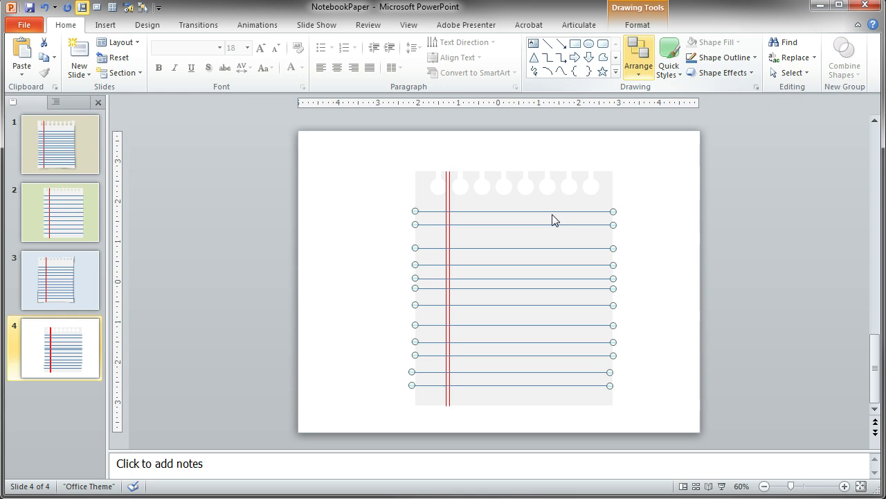
click(638, 66)
mouse_move(679, 239)
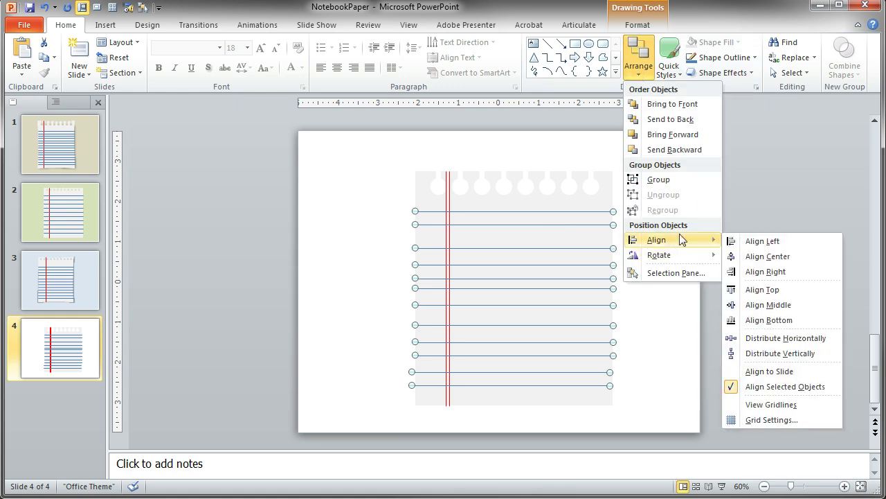
click(765, 241)
Distribute the twelve horizontal lines vertically and nudge them right to match the sheet's side edges.
click(638, 59)
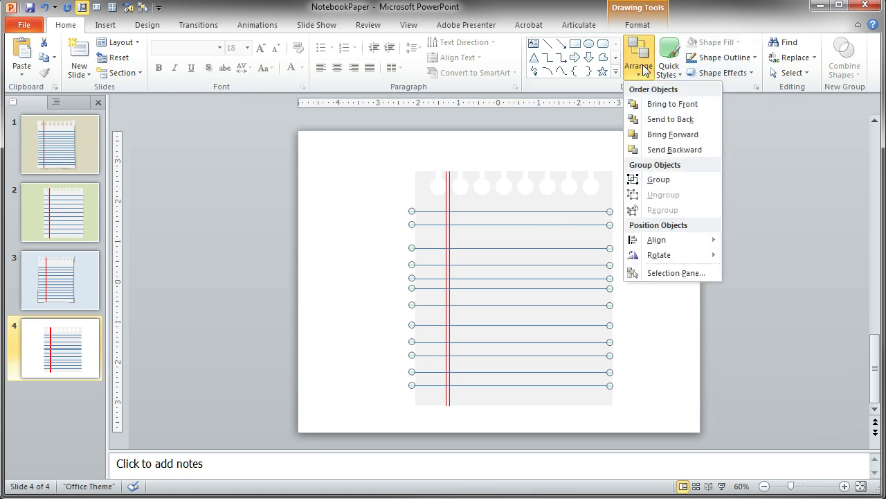
mouse_move(651, 240)
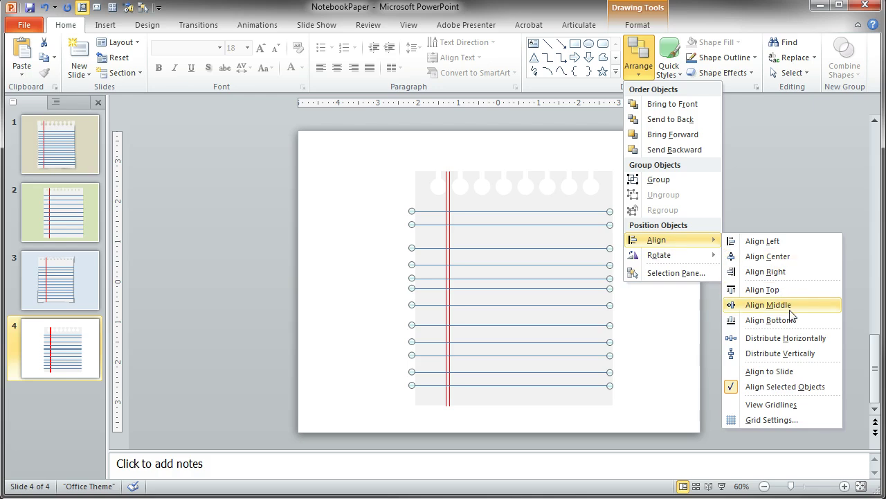
click(822, 359)
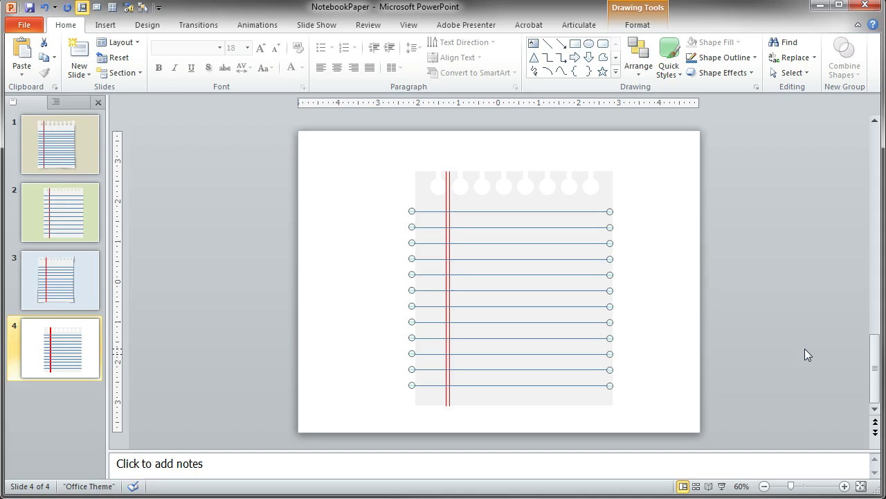
key(Right)
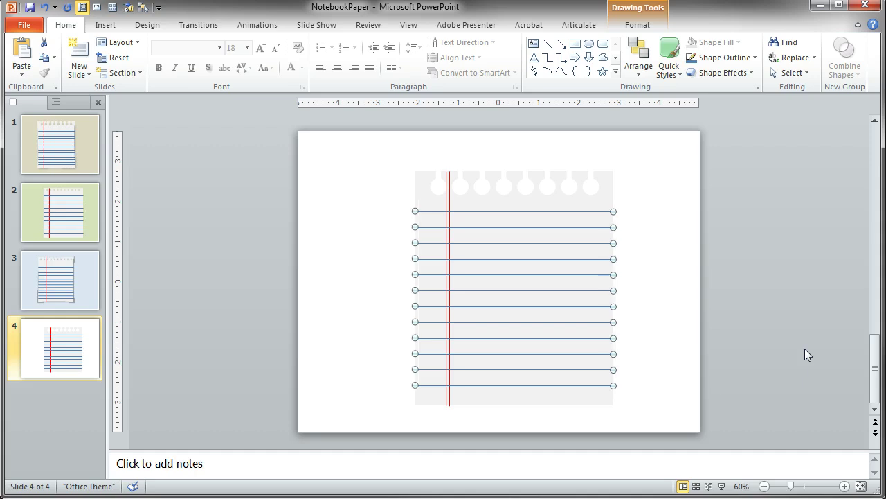
click(682, 320)
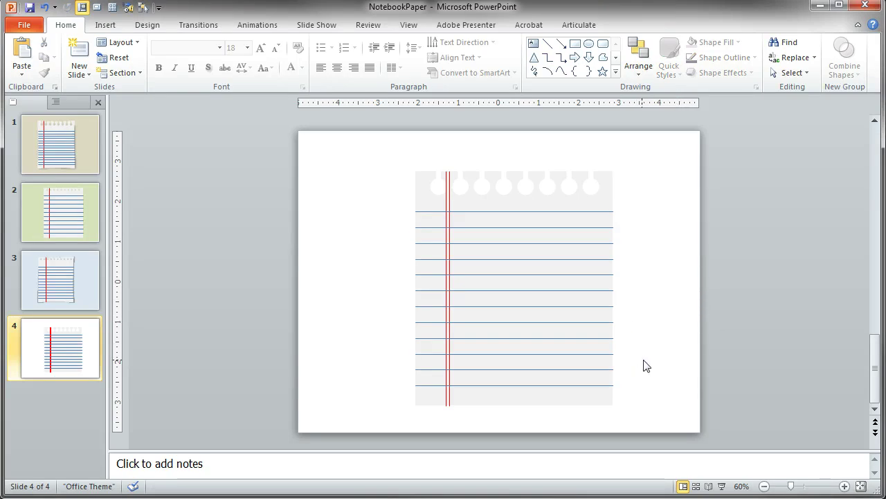
Apply an outer shadow offset towards the lower right to the grey paper sheet.
click(613, 198)
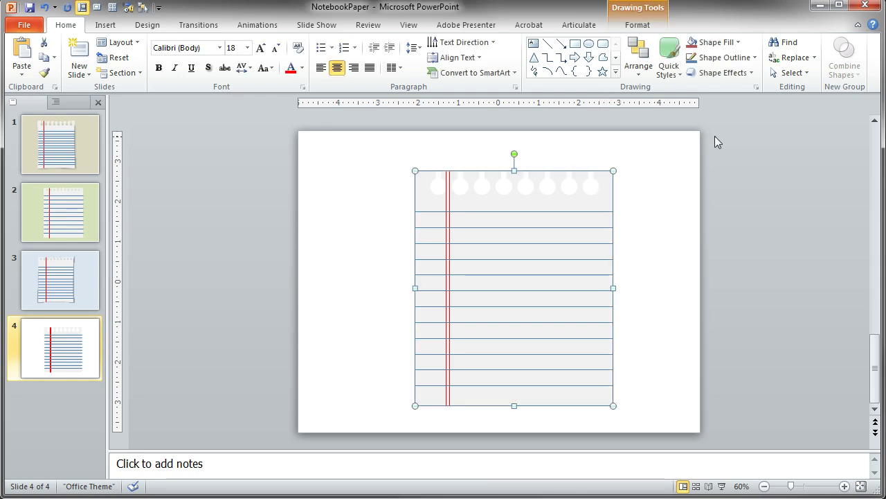
click(748, 75)
mouse_move(743, 139)
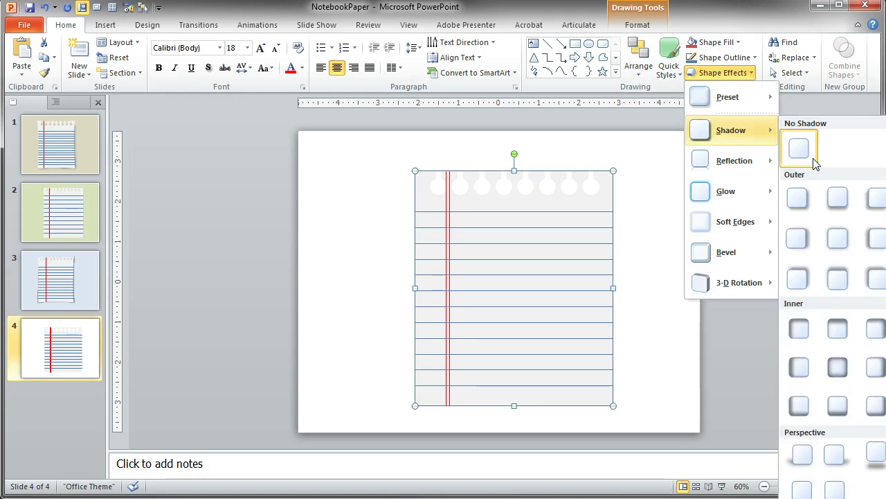
click(803, 198)
click(663, 425)
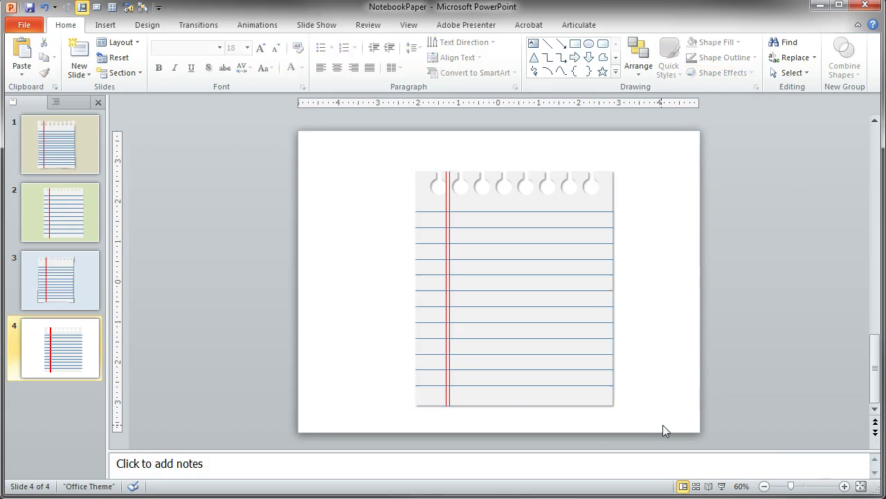